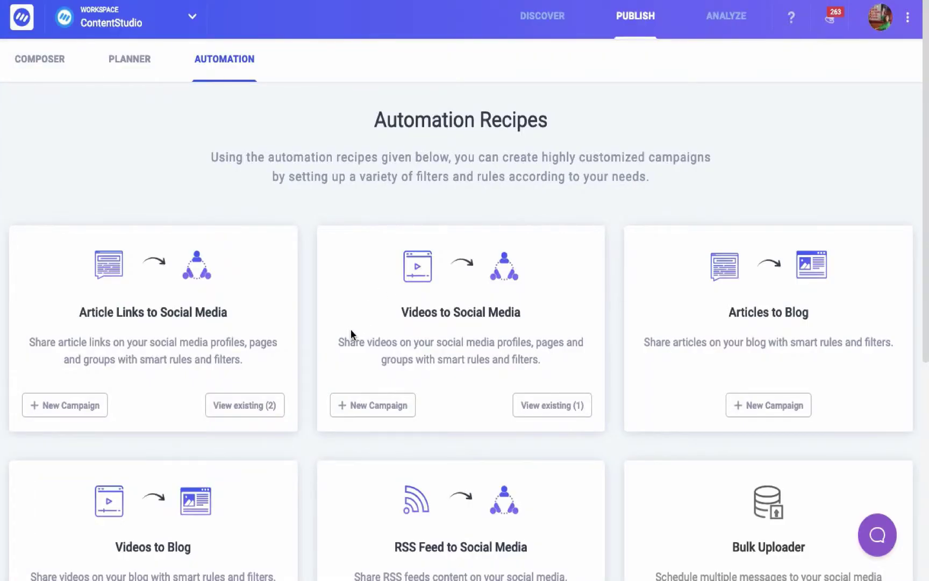
{"action": "scroll", "coordinate": [317, 443], "scroll_direction": "down", "scroll_amount": 5}
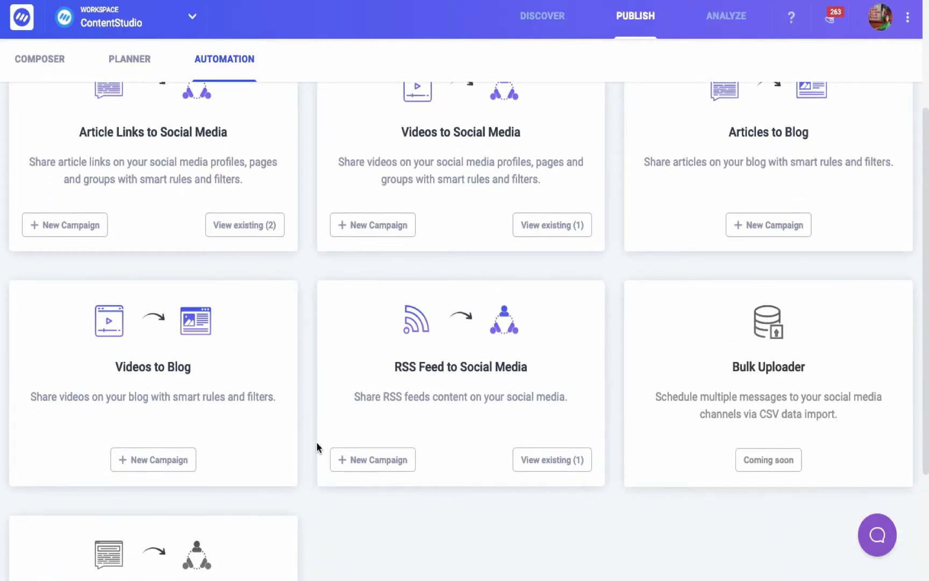
Step: Start a new Videos to Blog campaign and name it 'Content Marketing'
{"action": "left_click", "coordinate": [156, 459]}
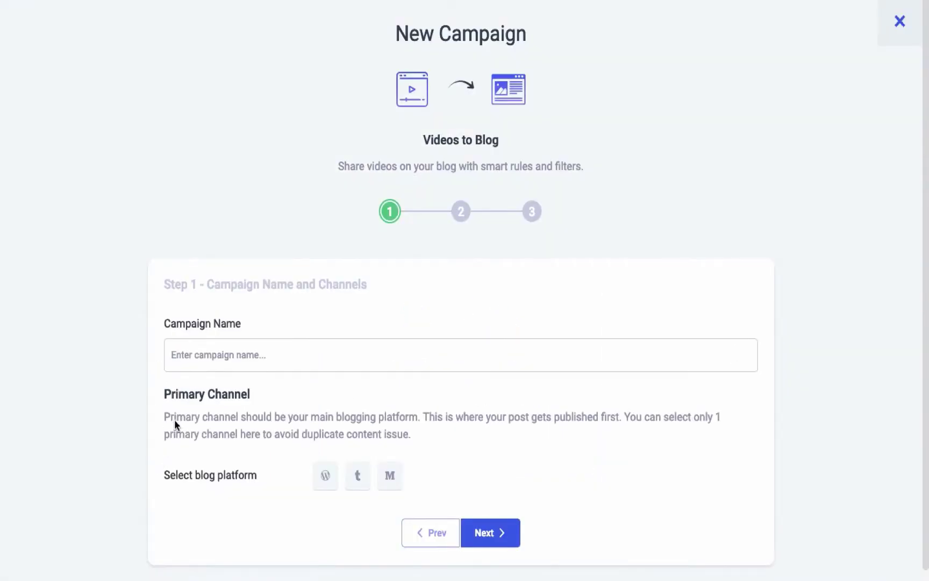
{"action": "left_click", "coordinate": [220, 363]}
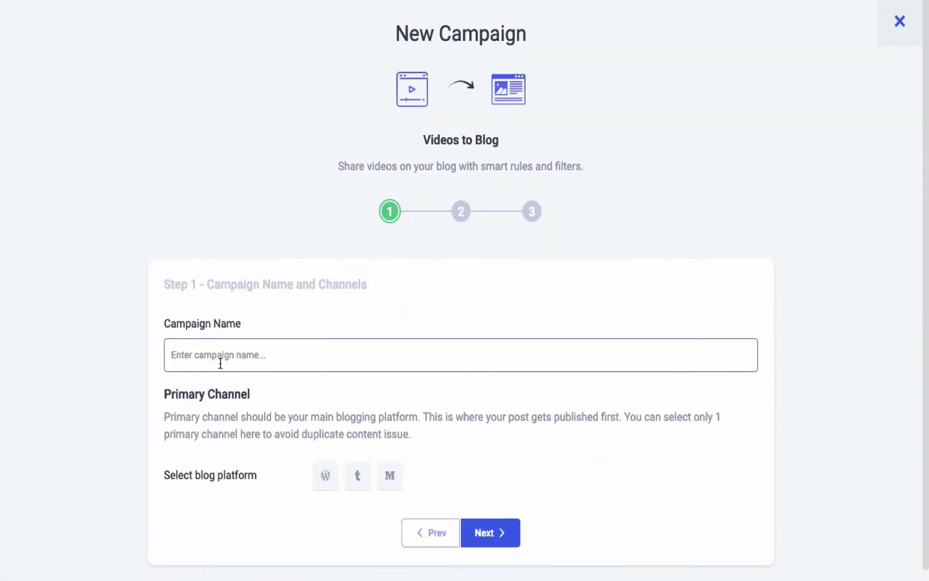
{"action": "type", "text": "Content "}
{"action": "type", "text": "Marketi"}
{"action": "type", "text": "ng"}
{"action": "scroll", "coordinate": [218, 379], "scroll_direction": "down", "scroll_amount": 1}
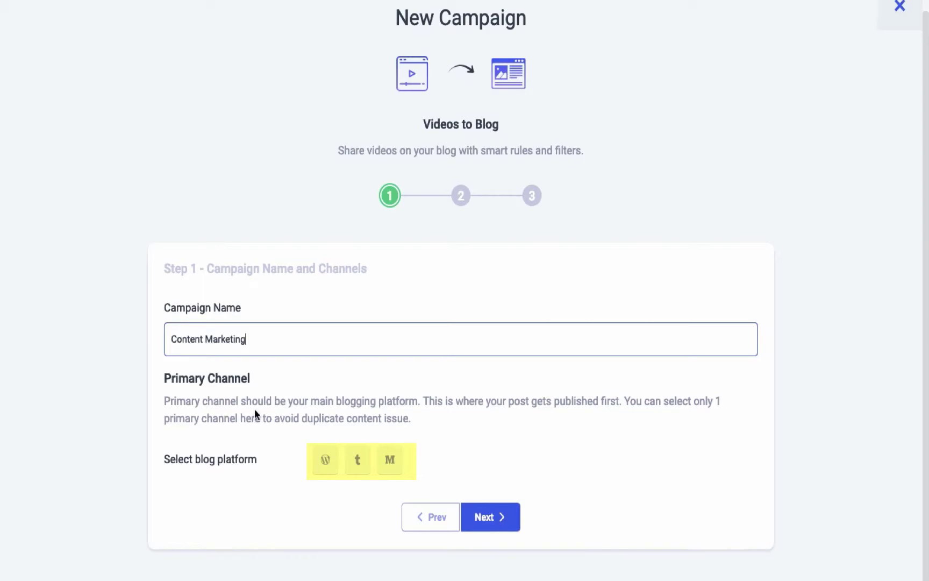
Step: Set WordPress blog.contentstudio.io as primary, with an author, the Content Marketing category, and Publish status
{"action": "left_click", "coordinate": [326, 462]}
{"action": "scroll", "coordinate": [267, 473], "scroll_direction": "down", "scroll_amount": 3}
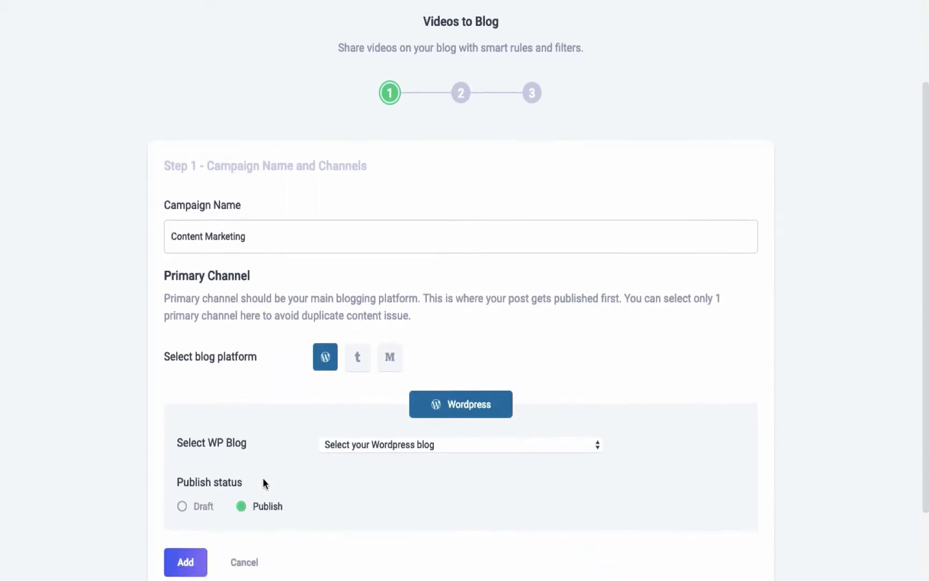
{"action": "left_click", "coordinate": [381, 433]}
{"action": "left_click", "coordinate": [368, 445]}
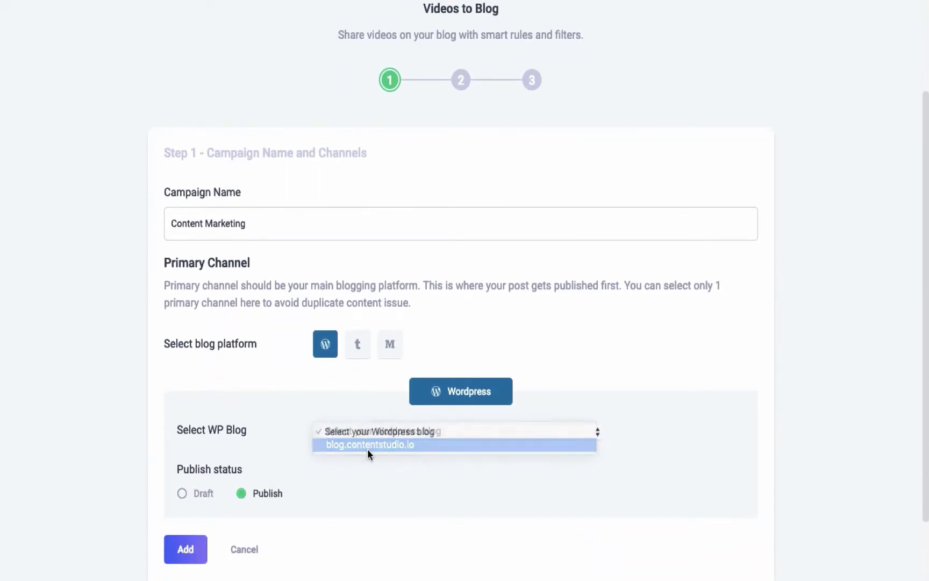
{"action": "left_click", "coordinate": [367, 472]}
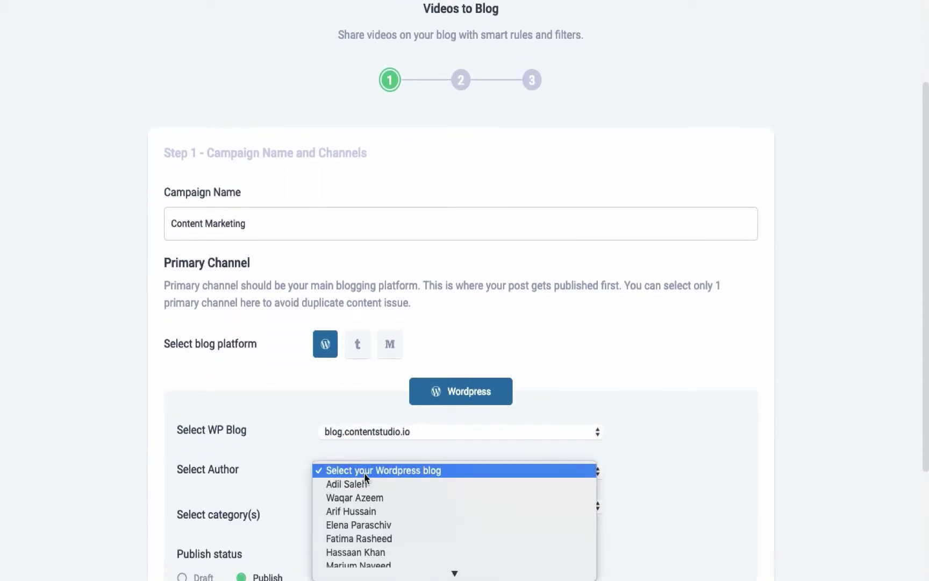
{"action": "left_click", "coordinate": [356, 537]}
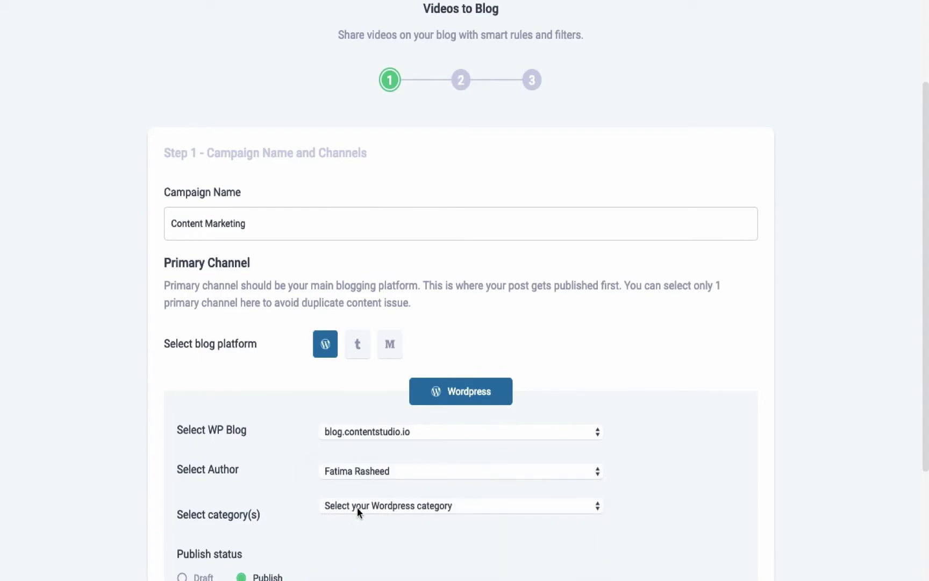
{"action": "left_click", "coordinate": [360, 513]}
{"action": "left_click", "coordinate": [357, 534]}
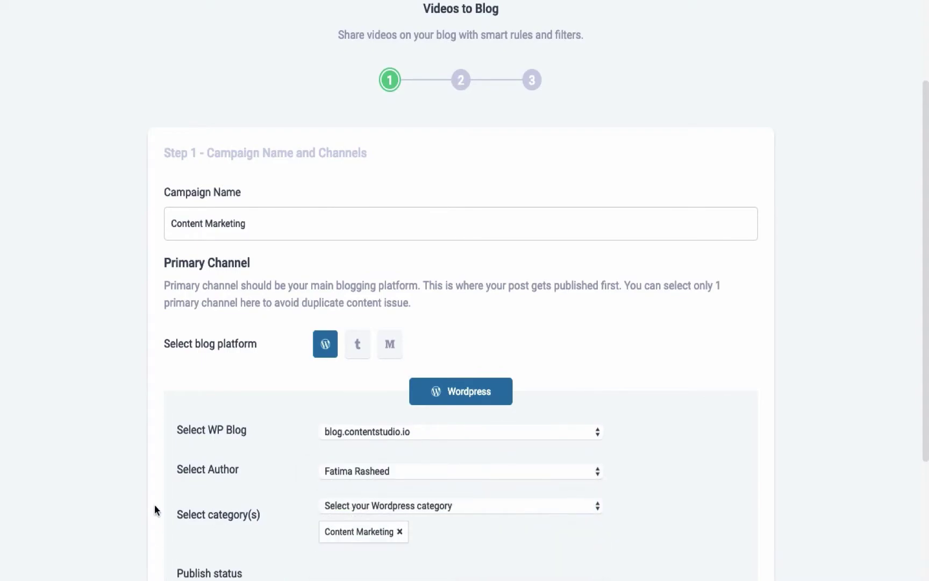
{"action": "scroll", "coordinate": [155, 508], "scroll_direction": "down", "scroll_amount": 3}
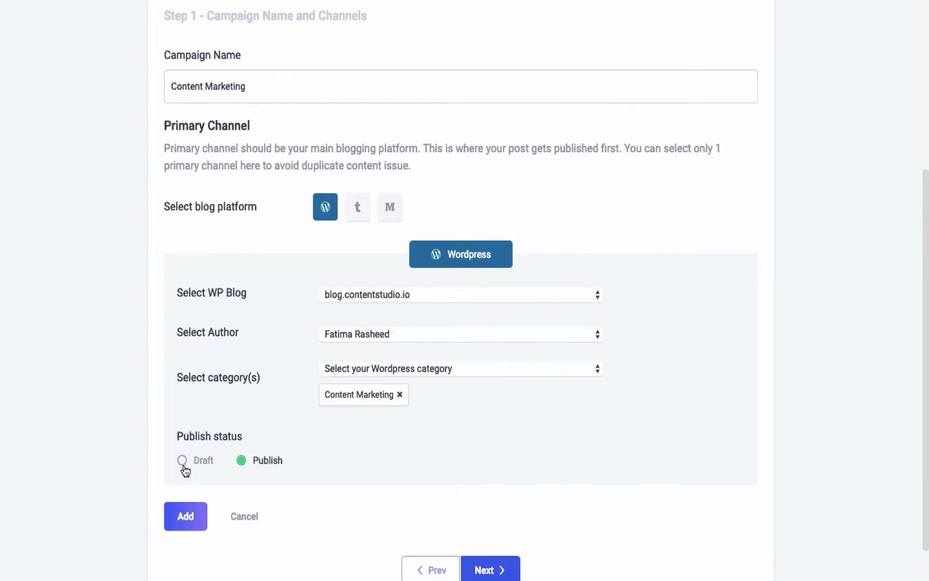
{"action": "left_click", "coordinate": [183, 462]}
{"action": "scroll", "coordinate": [185, 471], "scroll_direction": "down", "scroll_amount": 1}
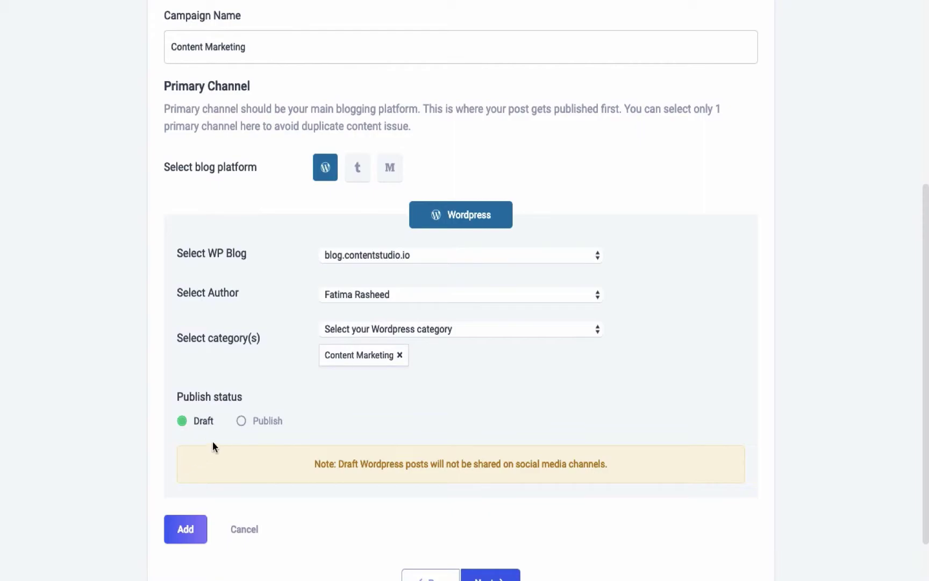
{"action": "left_click", "coordinate": [242, 423]}
Step: Add fatimarasheedthings.tumblr.com as the Tumblr secondary channel and select the Twitter account
{"action": "left_click", "coordinate": [195, 475]}
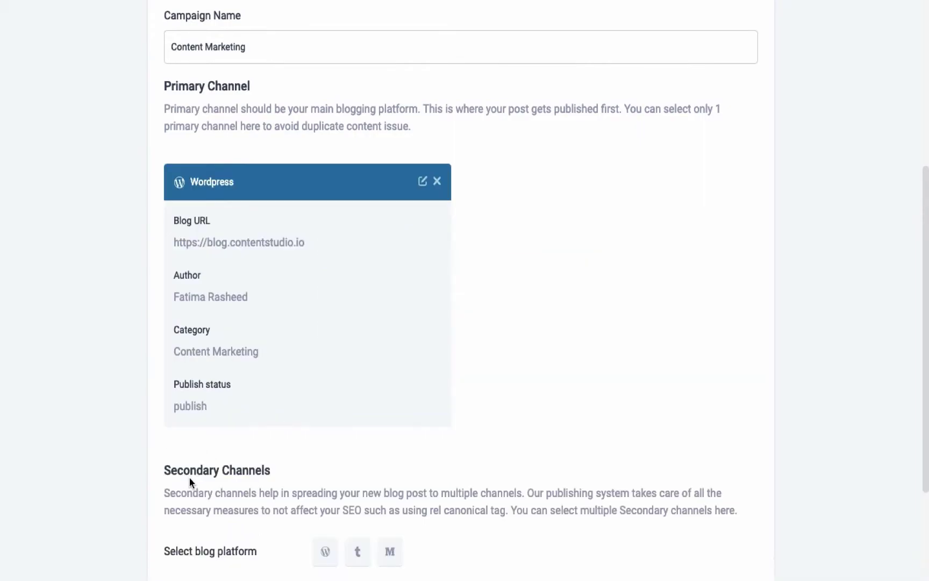
{"action": "scroll", "coordinate": [155, 473], "scroll_direction": "down", "scroll_amount": 2}
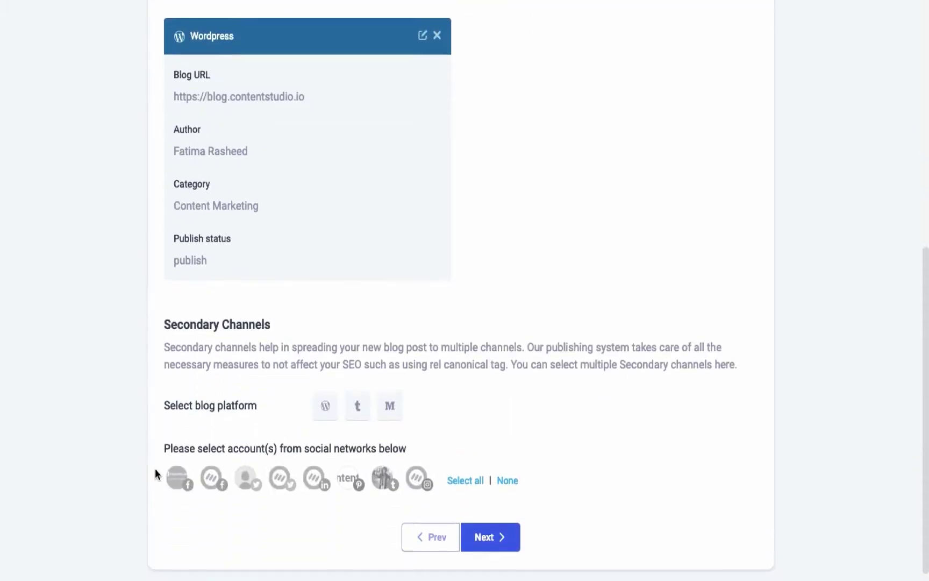
{"action": "left_click", "coordinate": [386, 413]}
{"action": "scroll", "coordinate": [319, 466], "scroll_direction": "down", "scroll_amount": 1}
{"action": "scroll", "coordinate": [312, 472], "scroll_direction": "down", "scroll_amount": 1}
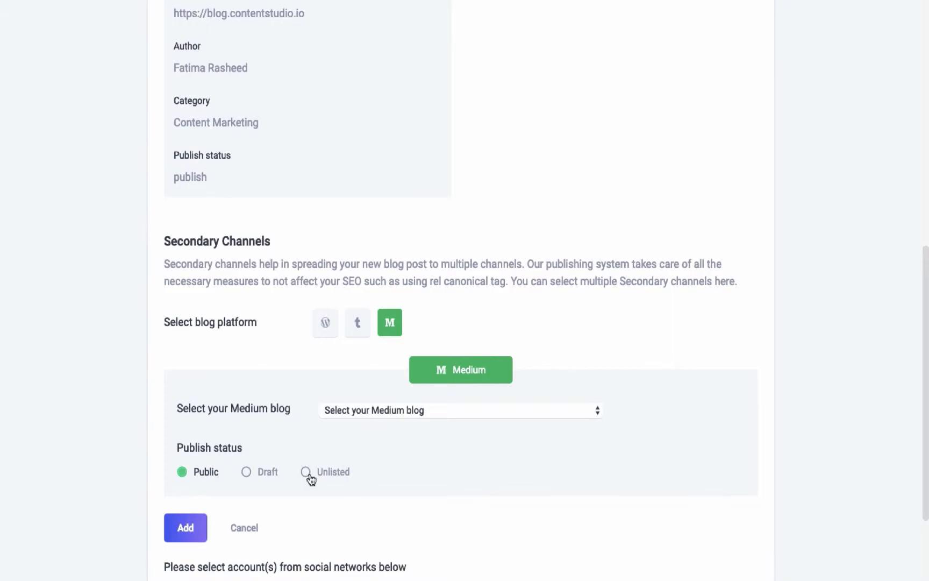
{"action": "left_click", "coordinate": [362, 320]}
{"action": "left_click", "coordinate": [378, 408]}
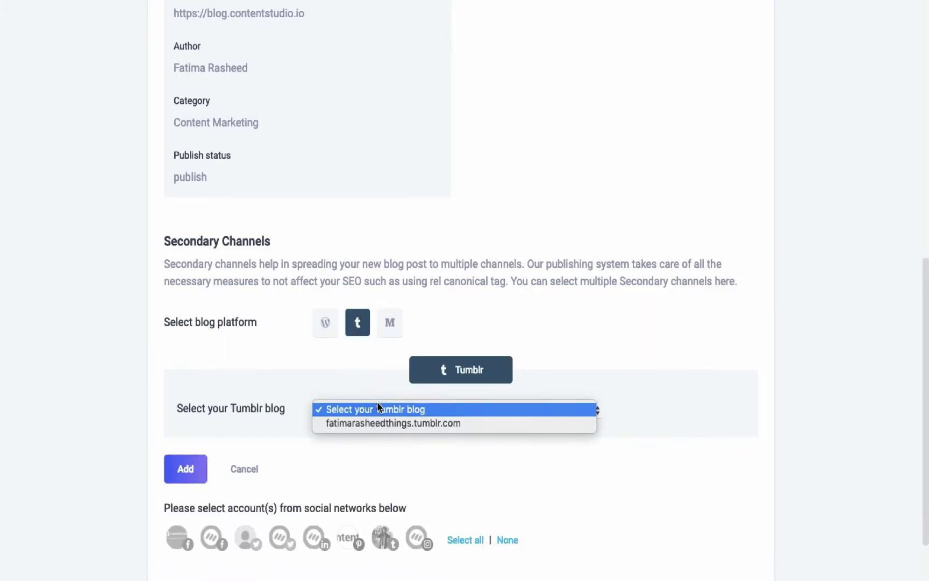
{"action": "left_click", "coordinate": [377, 424]}
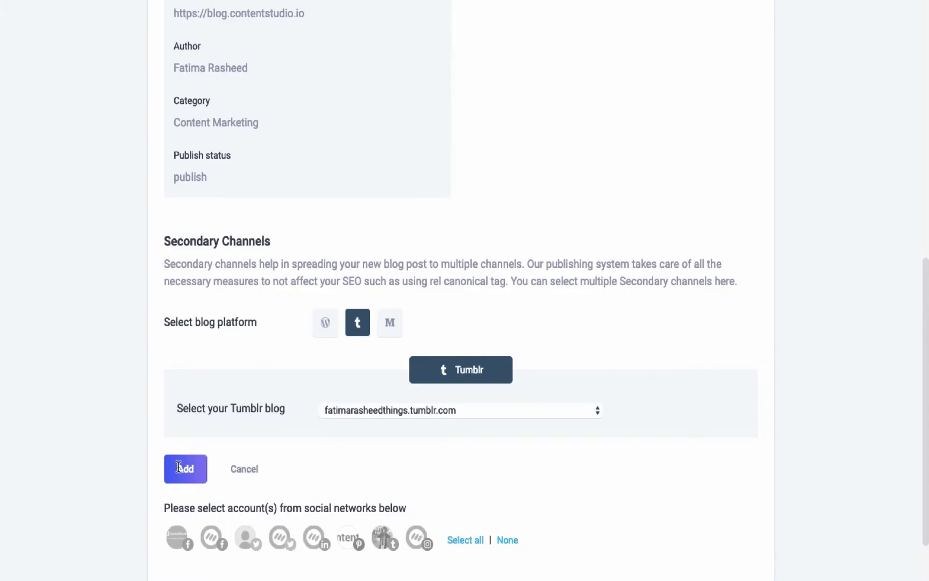
{"action": "left_click", "coordinate": [180, 469]}
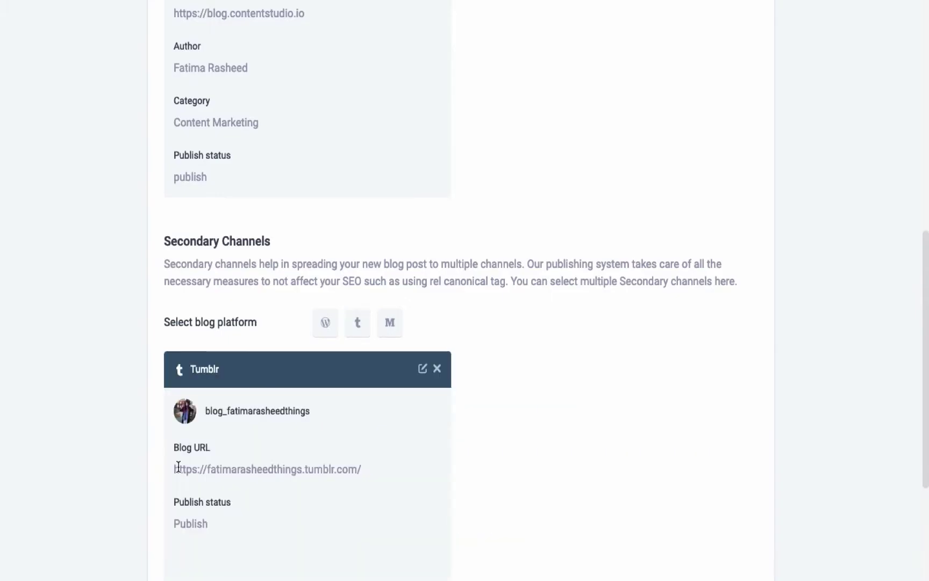
{"action": "scroll", "coordinate": [180, 472], "scroll_direction": "down", "scroll_amount": 5}
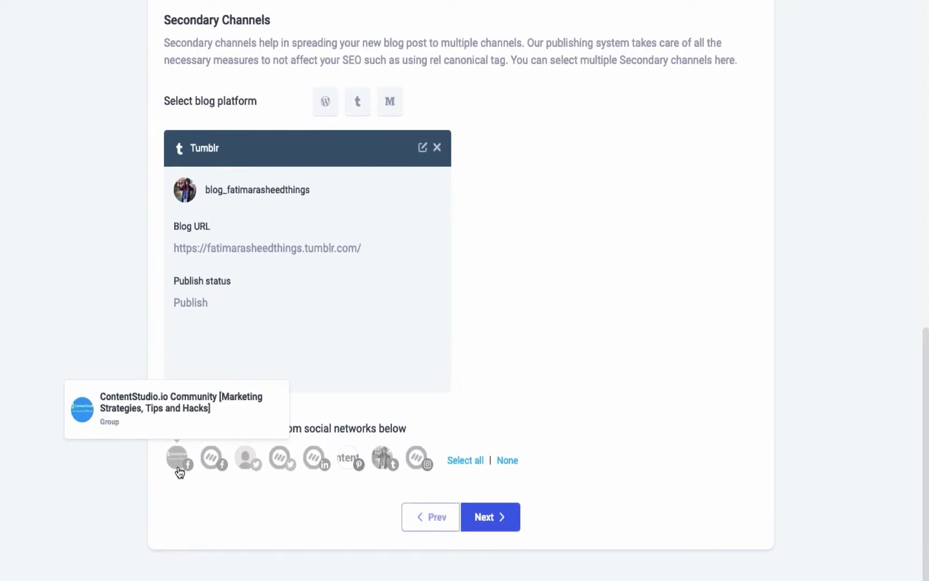
{"action": "left_click", "coordinate": [244, 463]}
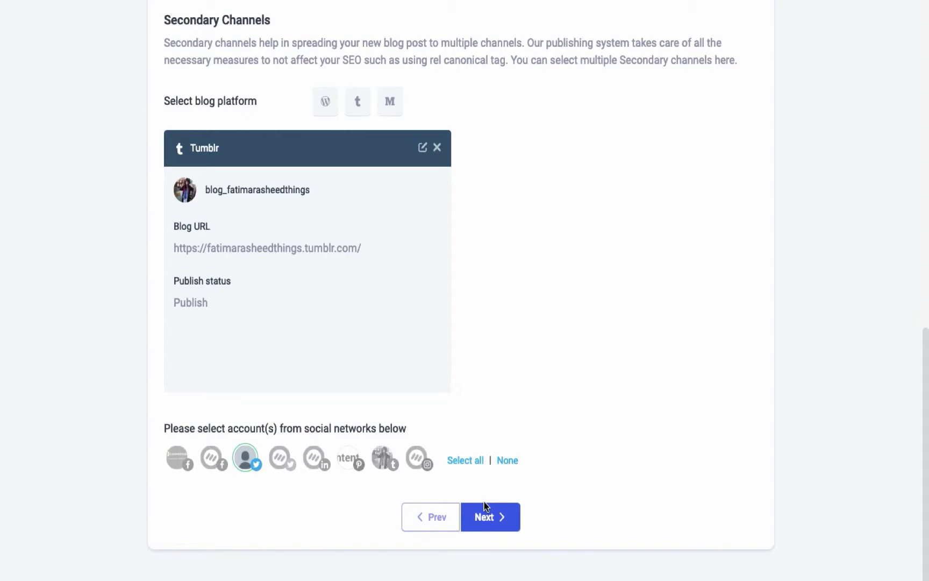
Step: Fetch YouTube videos for the keyword 'content marketing', sorted by Relevance
{"action": "left_click", "coordinate": [488, 518]}
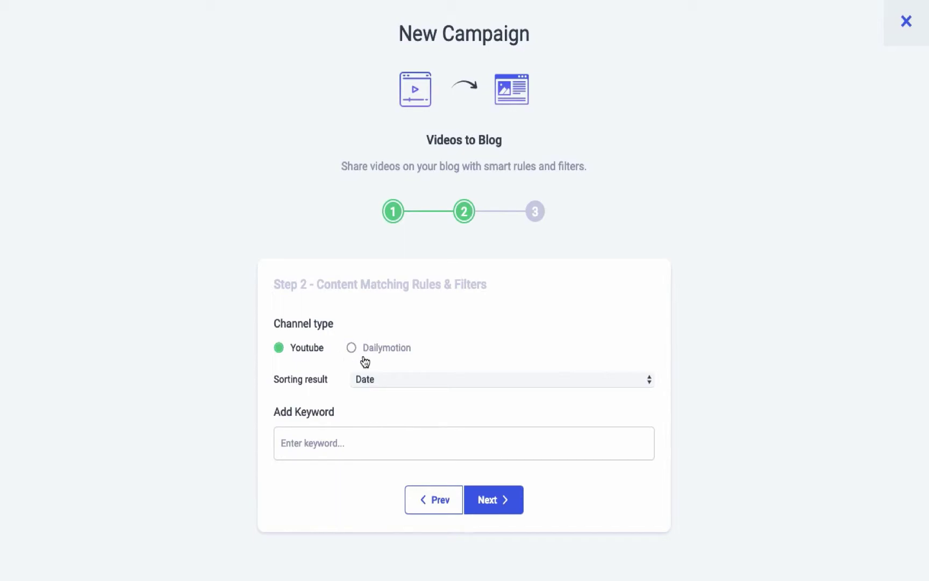
{"action": "left_click", "coordinate": [371, 379]}
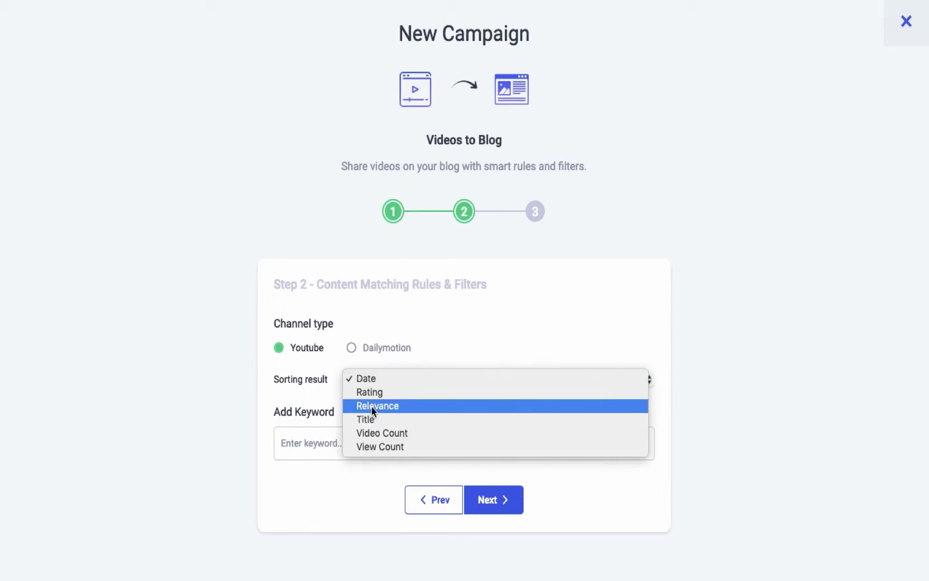
{"action": "left_click", "coordinate": [371, 406]}
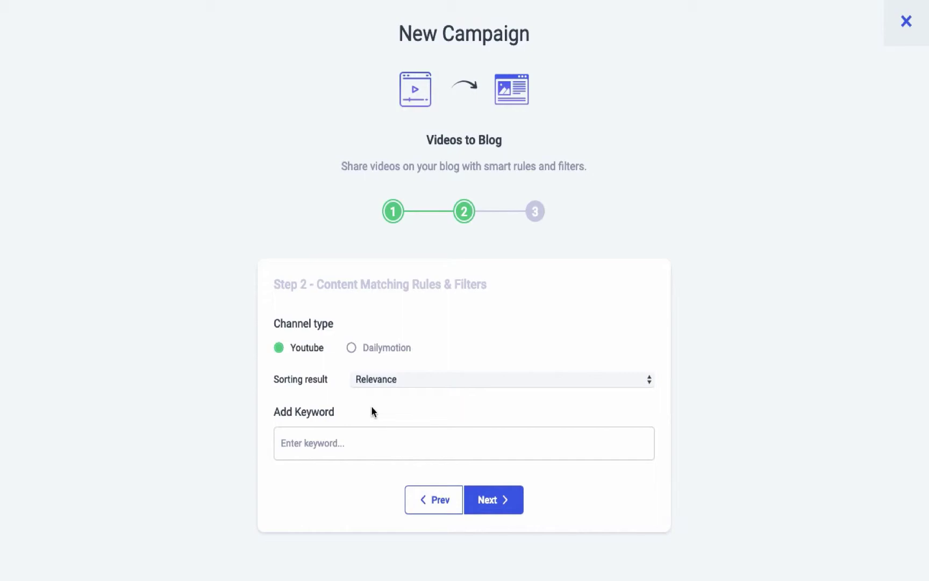
{"action": "left_click", "coordinate": [348, 445]}
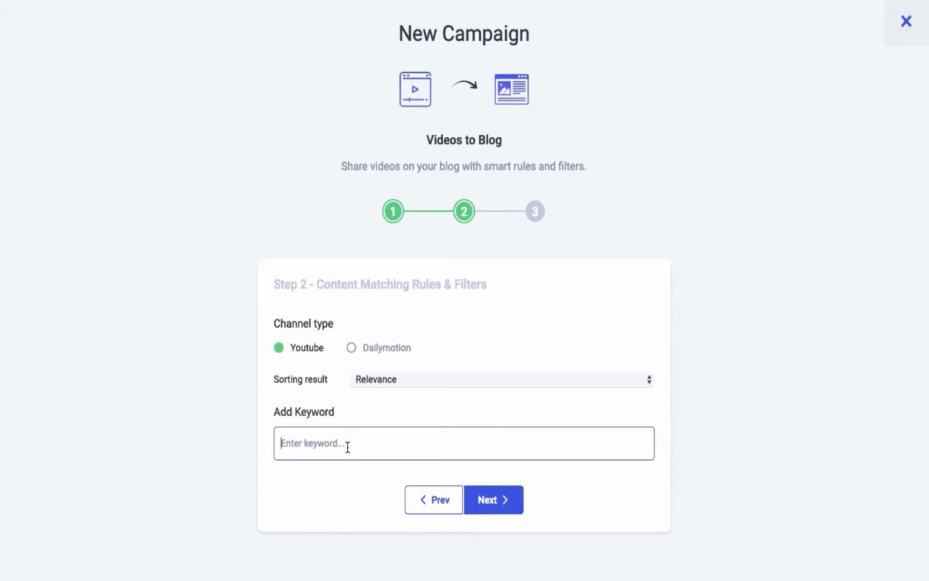
{"action": "type", "text": "content ma"}
{"action": "type", "text": "rketing"}
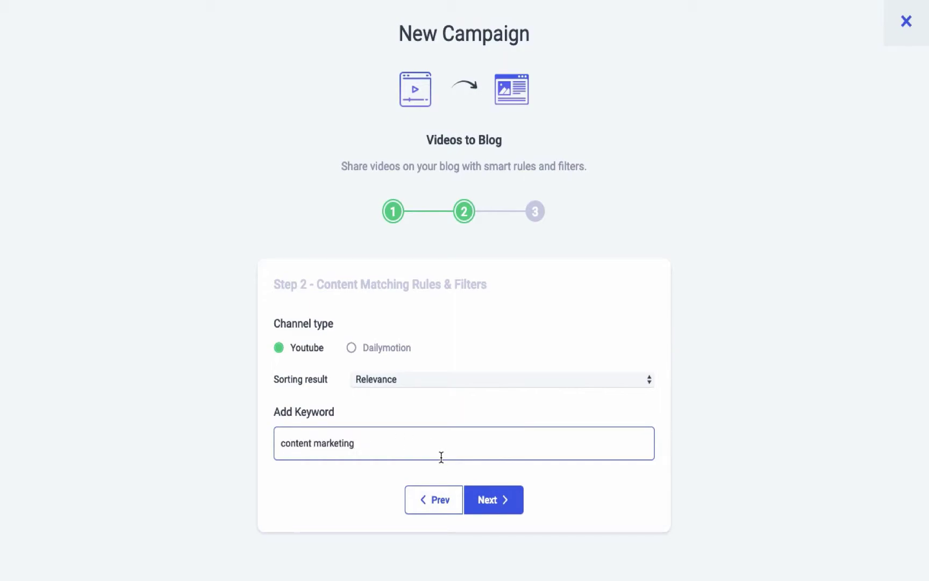
{"action": "left_click", "coordinate": [483, 500]}
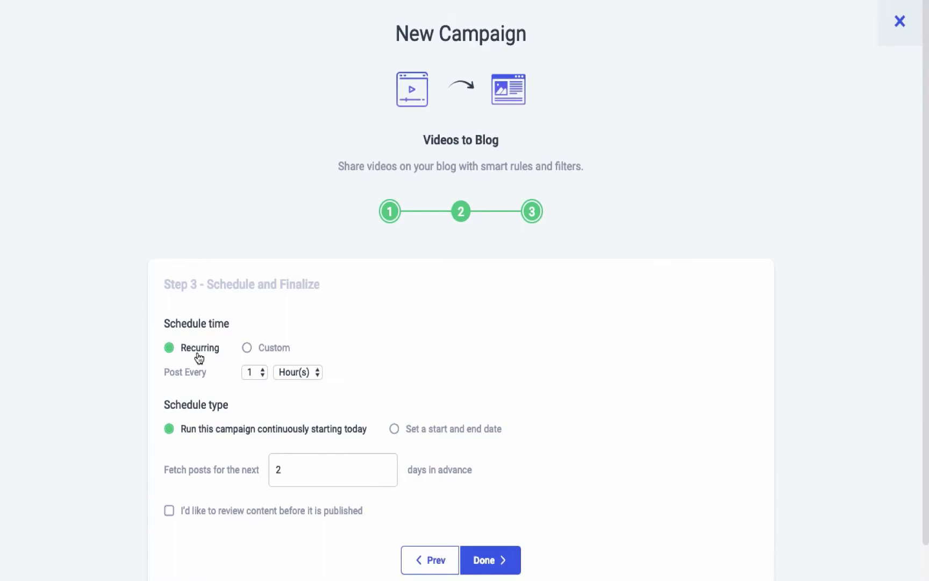
Step: Use custom weekly posting times, run continuously from today, and require content review before publishing
{"action": "left_click", "coordinate": [247, 348]}
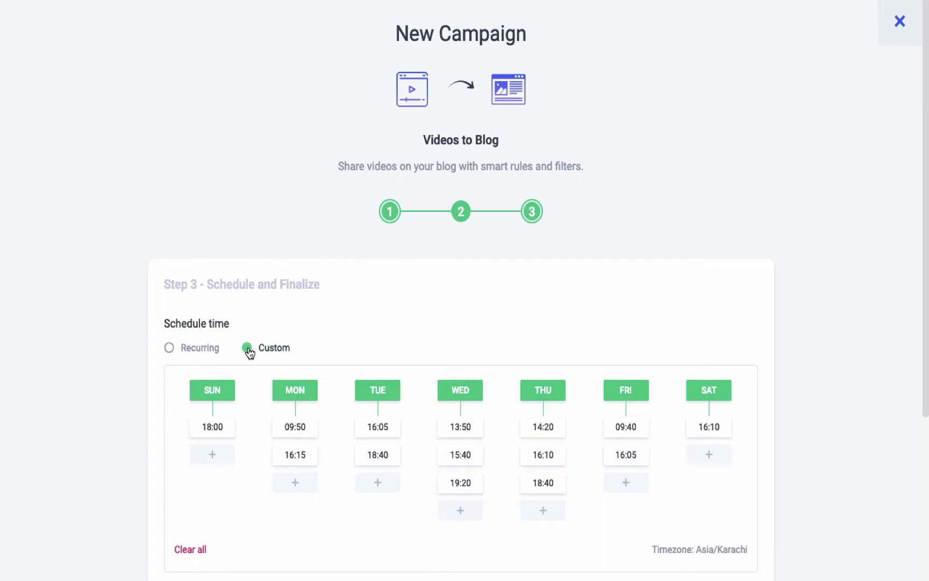
{"action": "scroll", "coordinate": [247, 351], "scroll_direction": "down", "scroll_amount": 3}
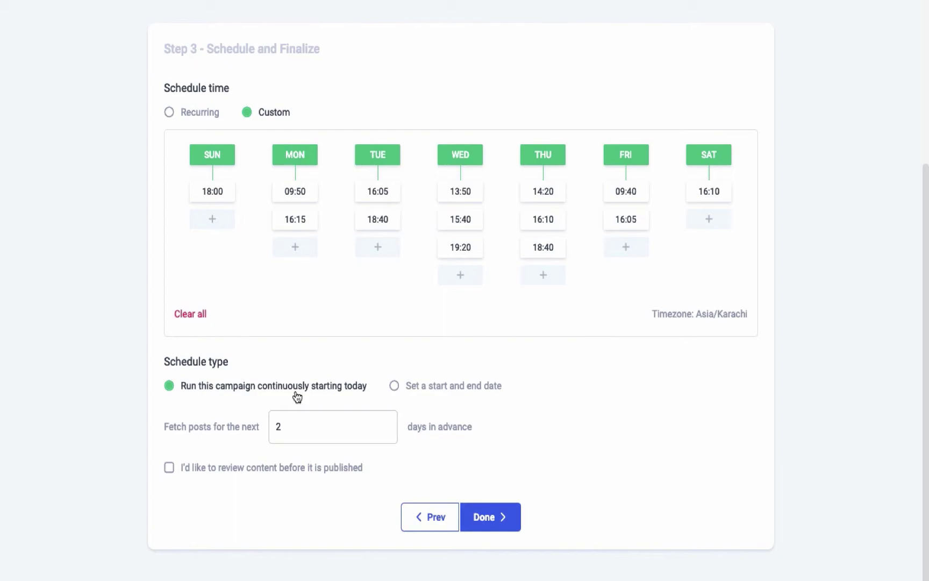
{"action": "left_click", "coordinate": [393, 386]}
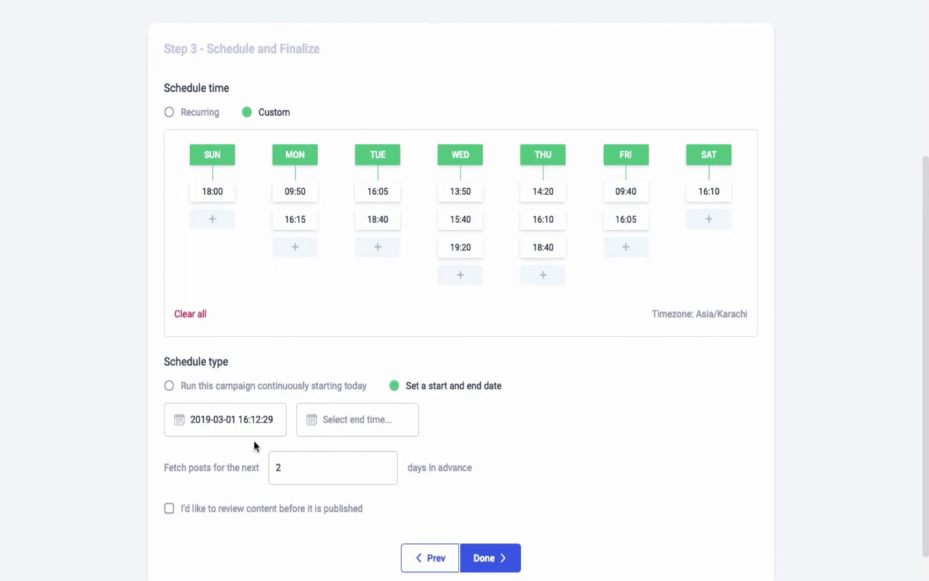
{"action": "left_click", "coordinate": [169, 385]}
{"action": "left_click", "coordinate": [313, 432]}
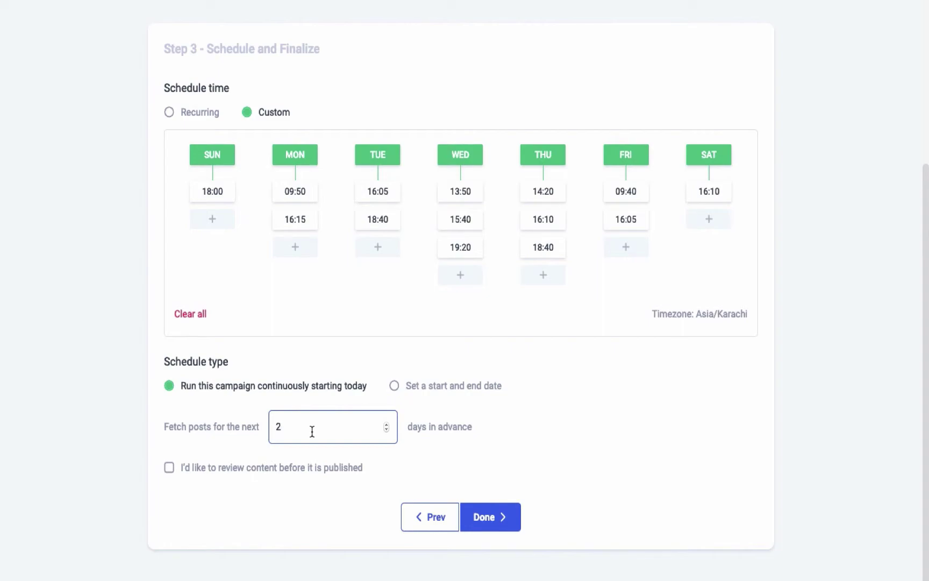
{"action": "left_click", "coordinate": [170, 467]}
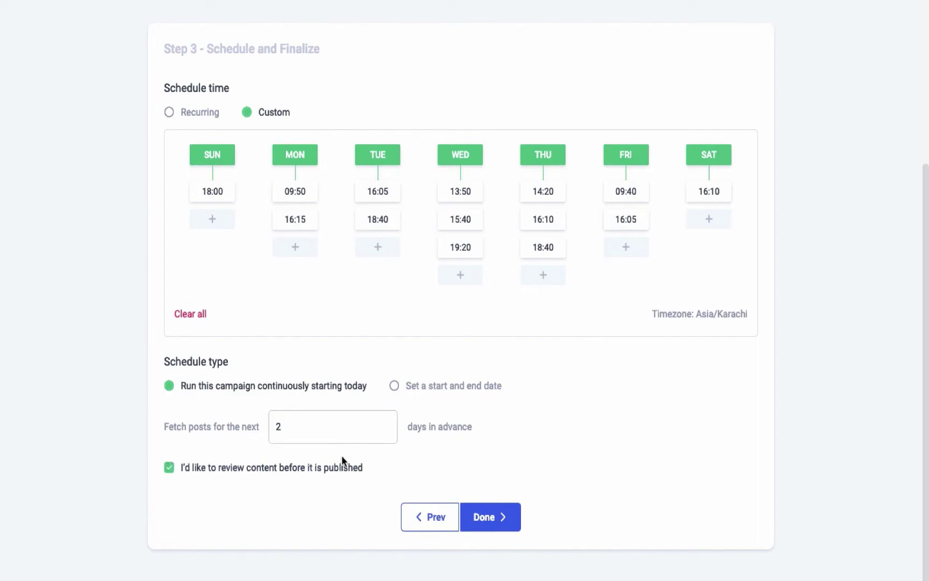
Step: Save the campaign and list the Content Marketing campaign's posts in the Planner
{"action": "left_click", "coordinate": [498, 519]}
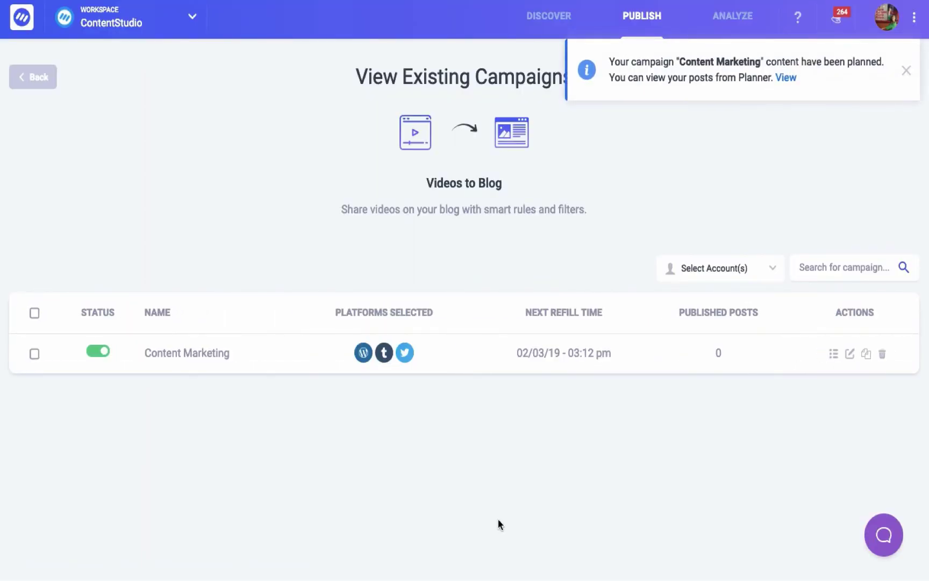
{"action": "left_click", "coordinate": [834, 355]}
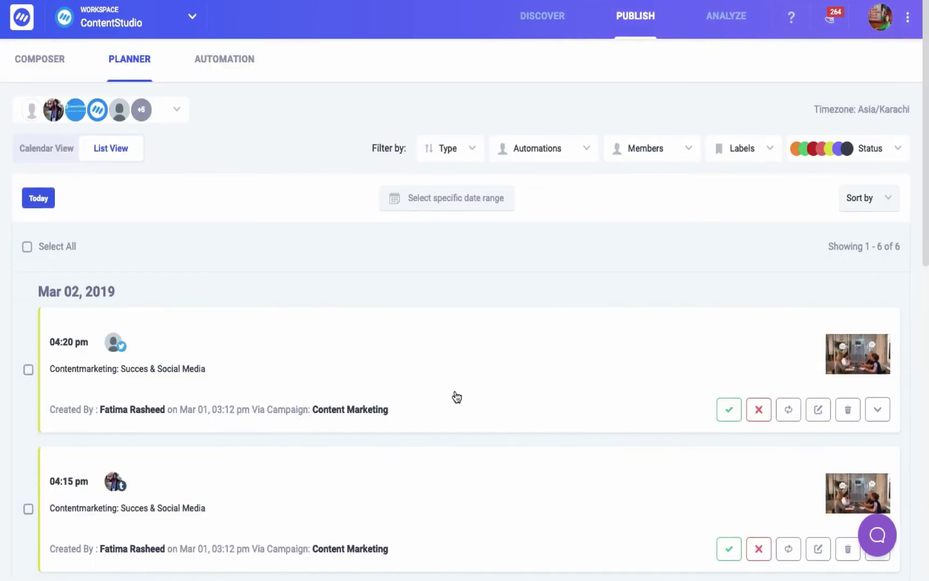
{"action": "scroll", "coordinate": [457, 396], "scroll_direction": "down", "scroll_amount": 2}
{"action": "scroll", "coordinate": [457, 397], "scroll_direction": "down", "scroll_amount": 4}
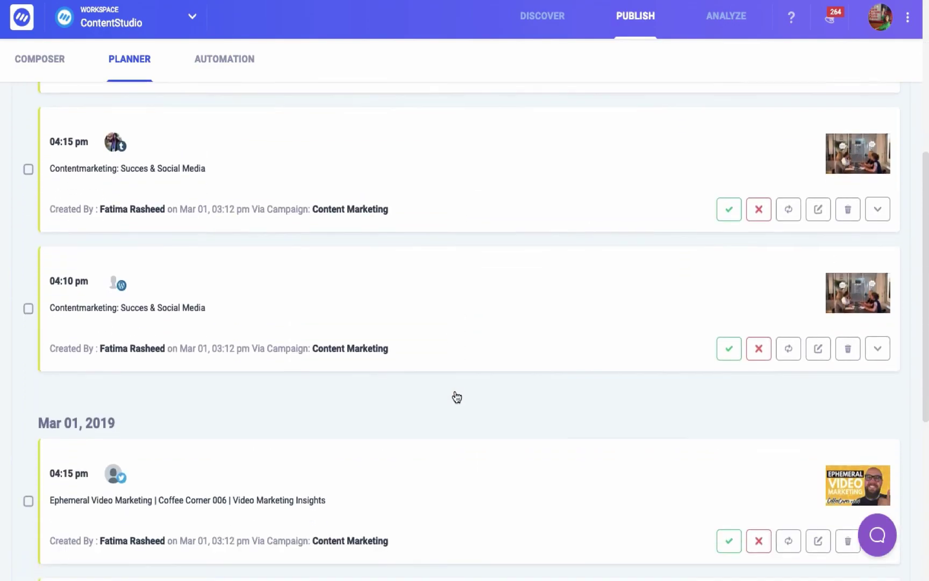